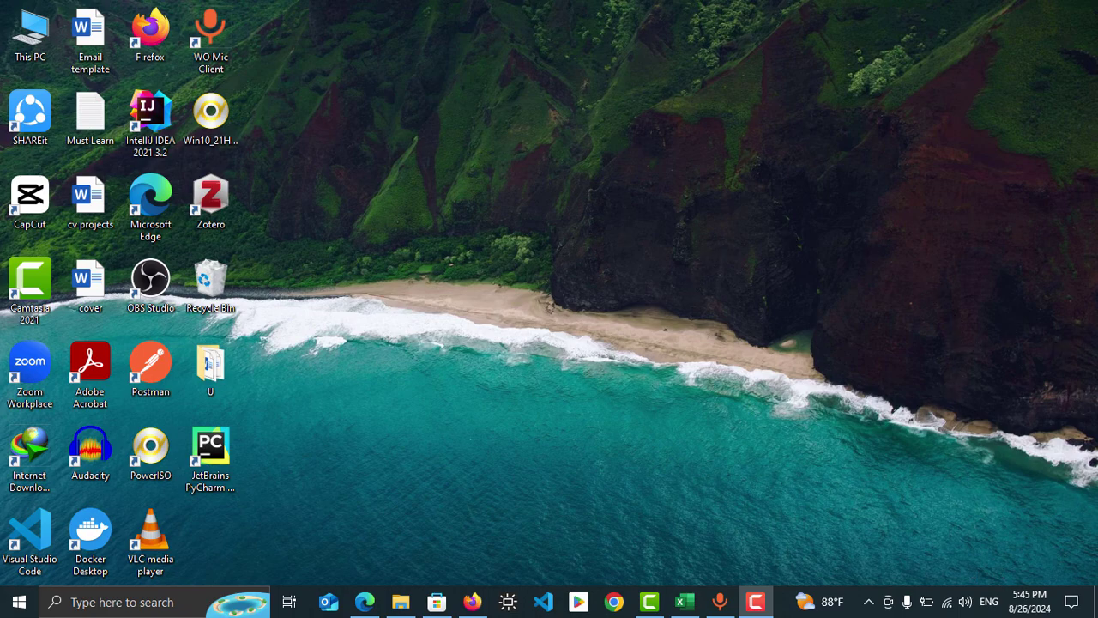
Raise the display brightness to about halfway from the Windows quick actions
click(1072, 604)
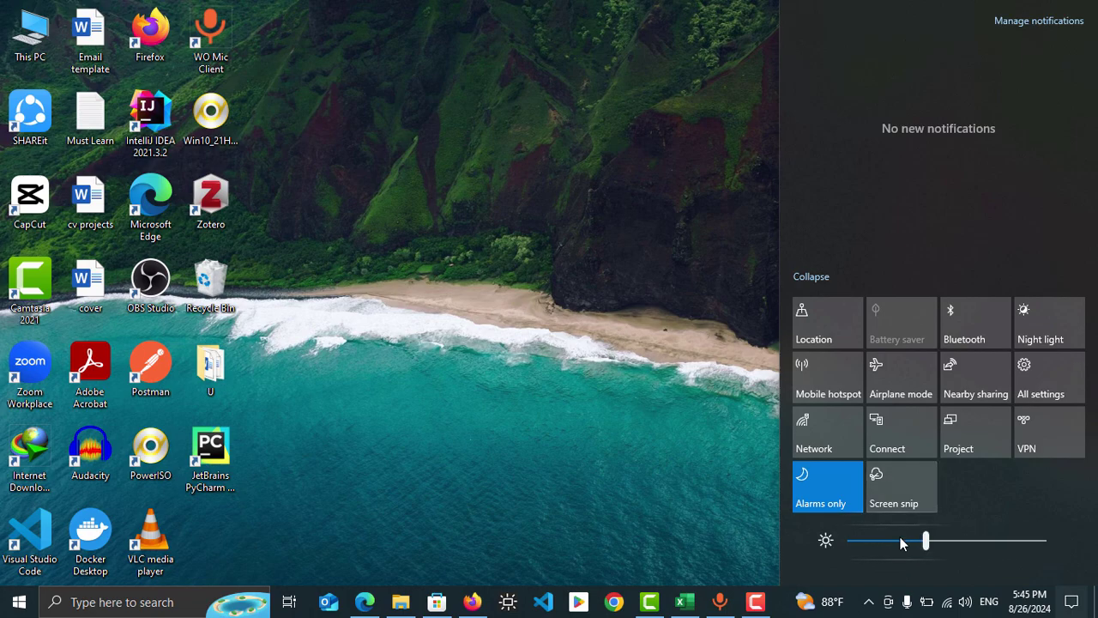
drag(901, 542, 985, 536)
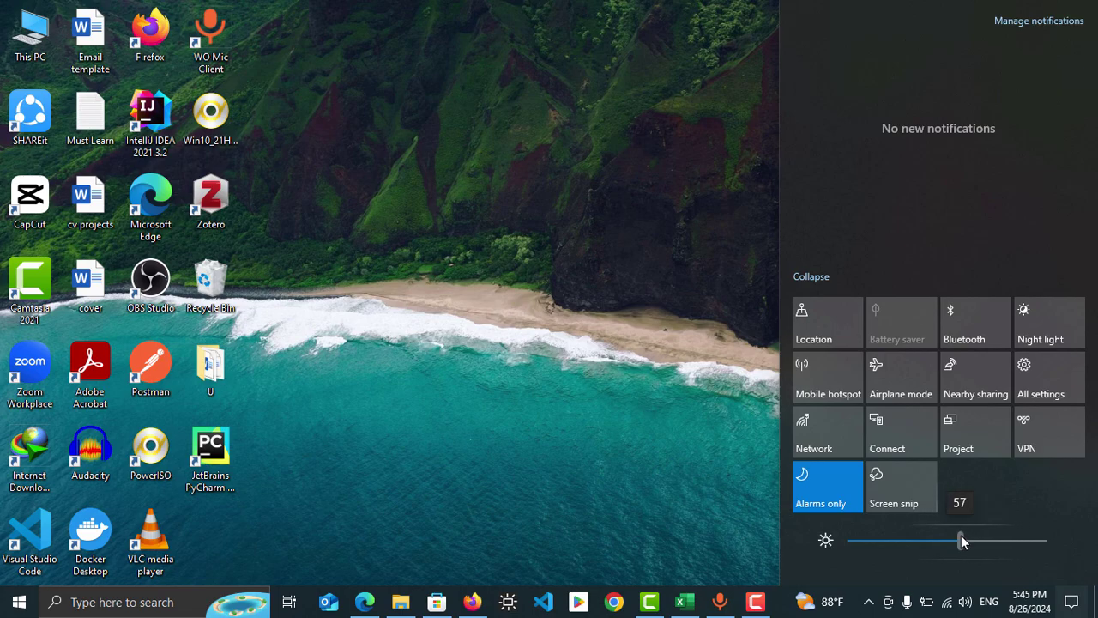
mouse_move(961, 536)
mouse_down()
mouse_move(930, 541)
mouse_move(948, 546)
mouse_up()
click(644, 409)
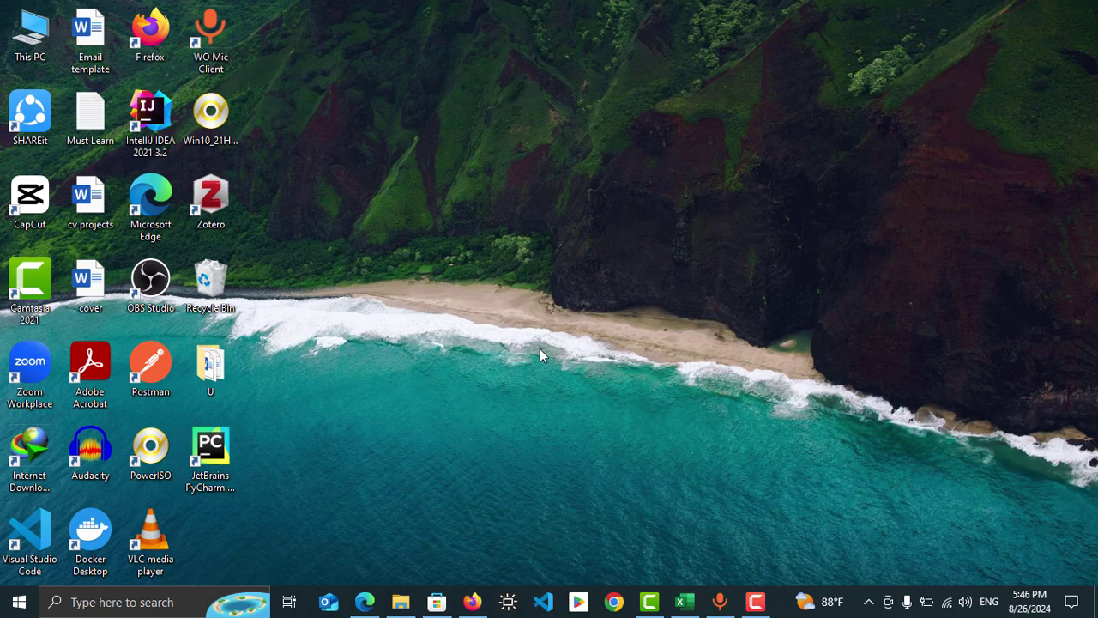
Open the Display page of the Windows system settings
click(21, 603)
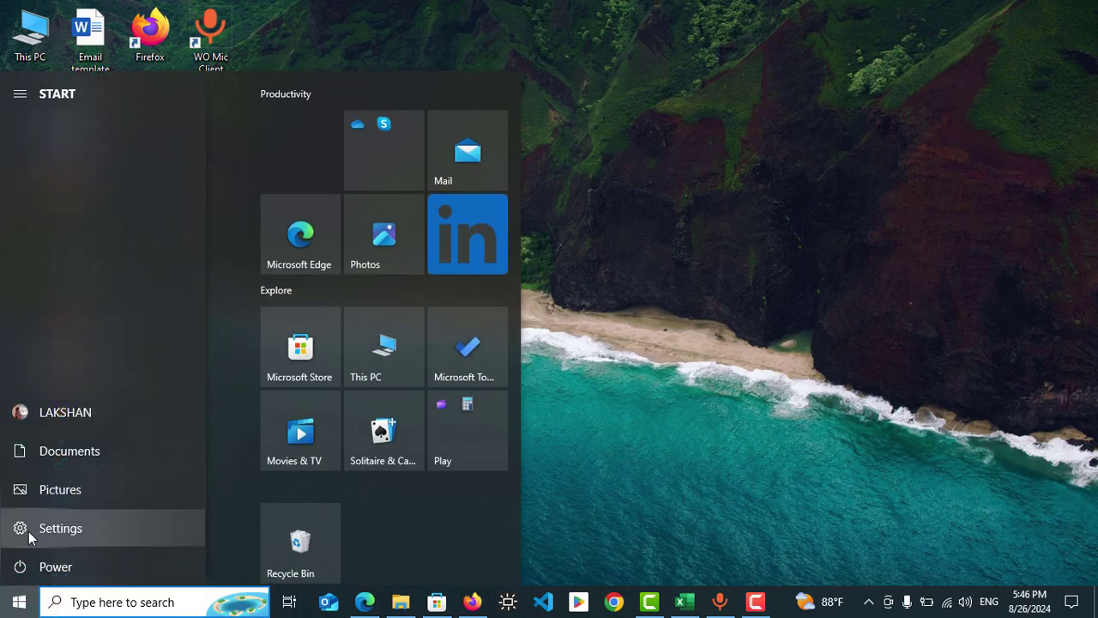
click(43, 531)
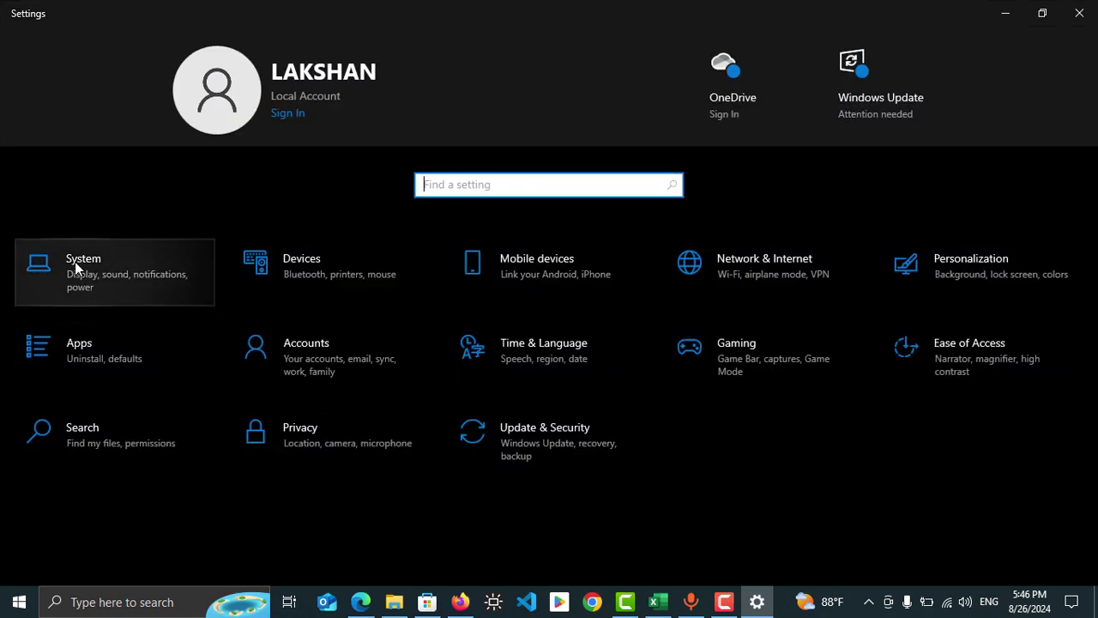
click(106, 271)
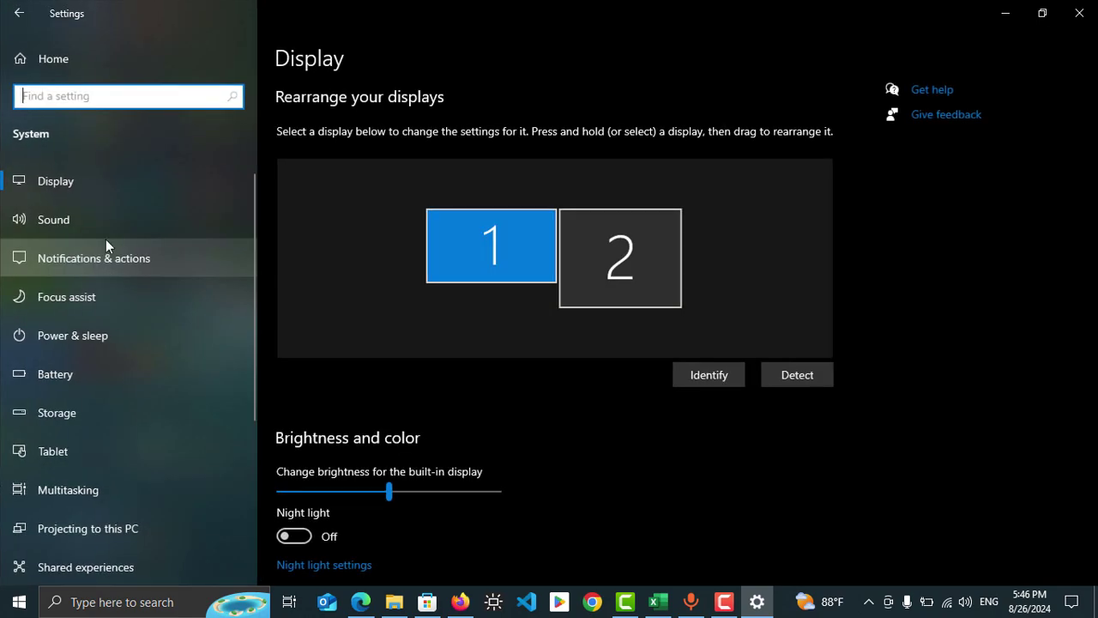
click(90, 184)
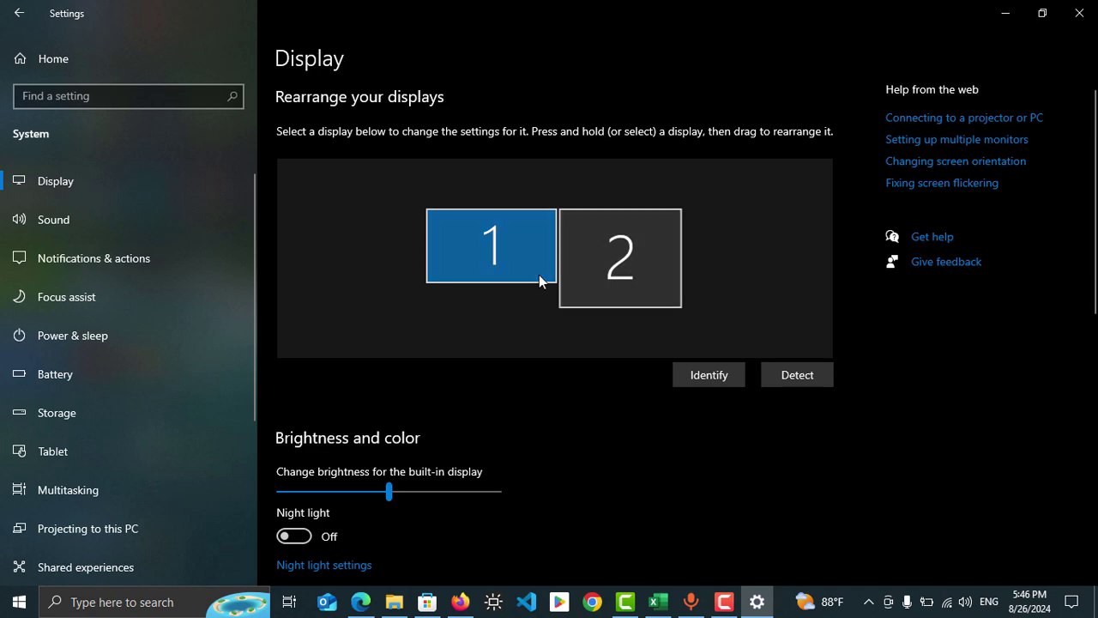
Try out the built-in display's brightness and Night light settings, returning brightness to halfway and leaving Night light off
scroll(539, 286, down, 2)
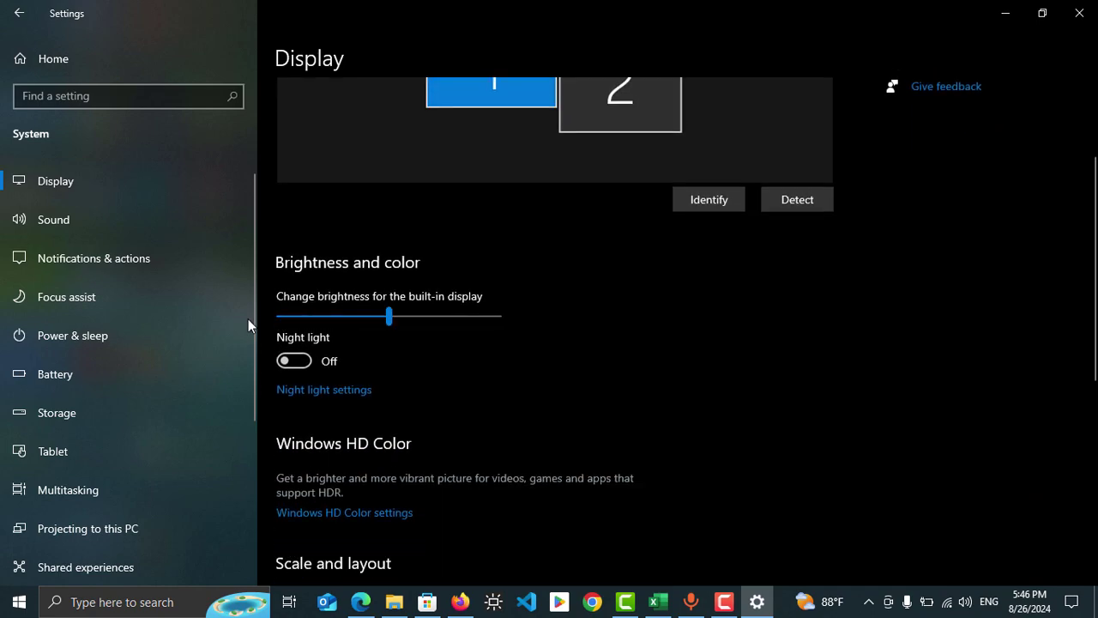
drag(371, 315, 423, 325)
click(297, 363)
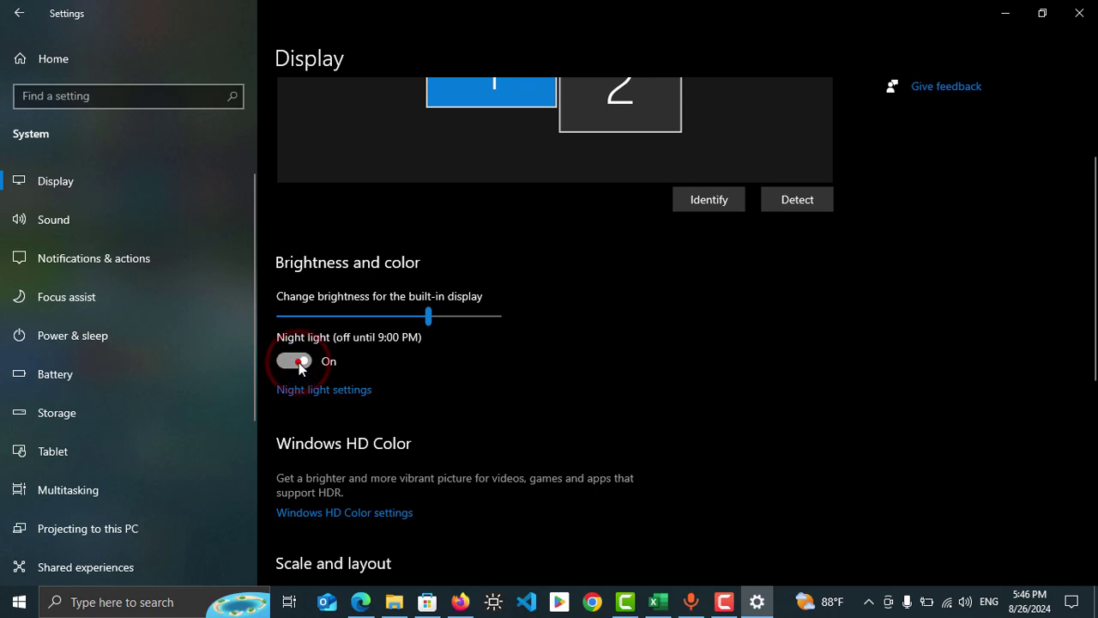
click(298, 364)
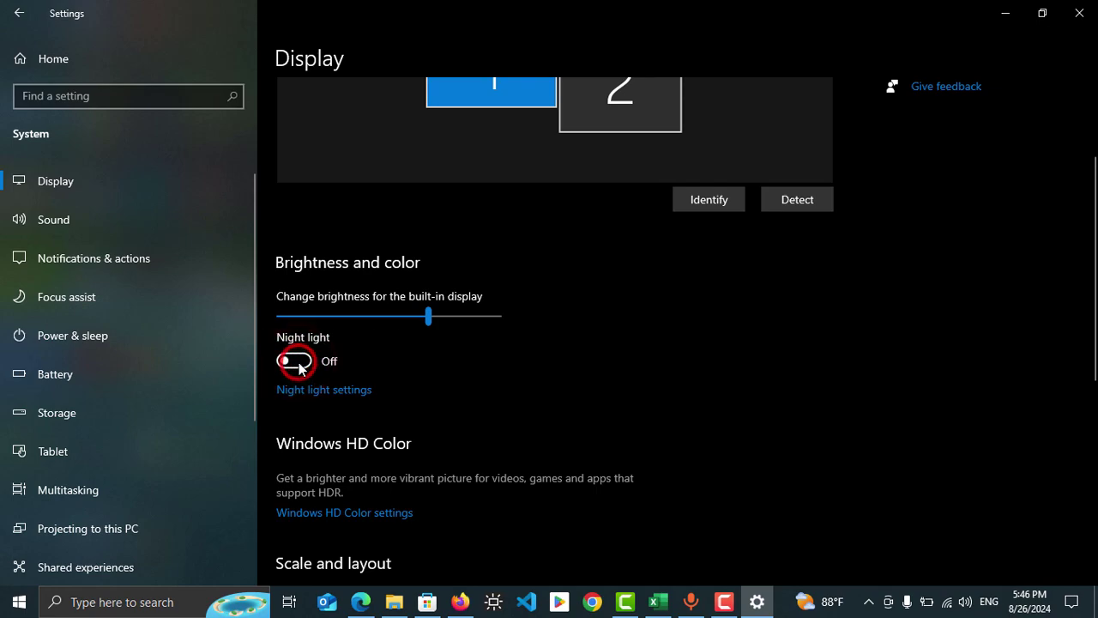
click(390, 315)
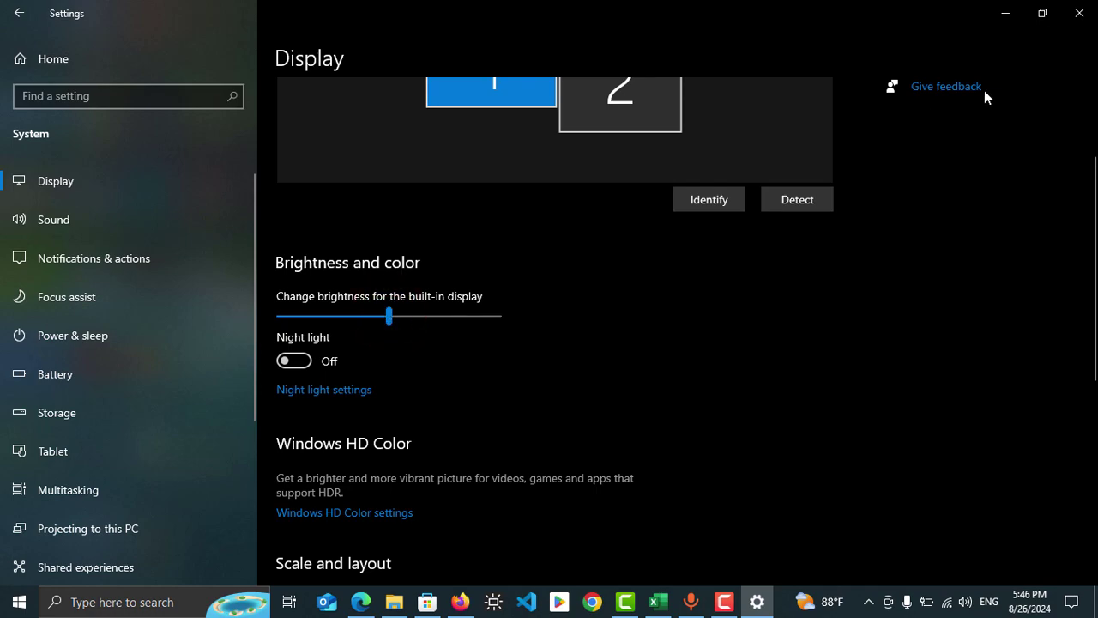
click(1080, 13)
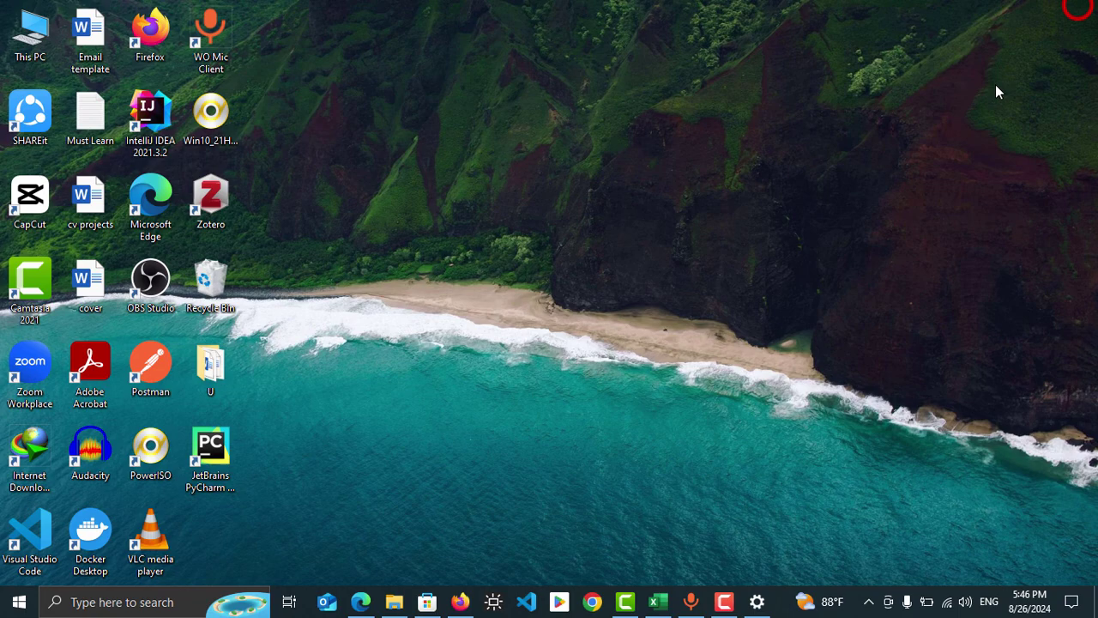
click(807, 113)
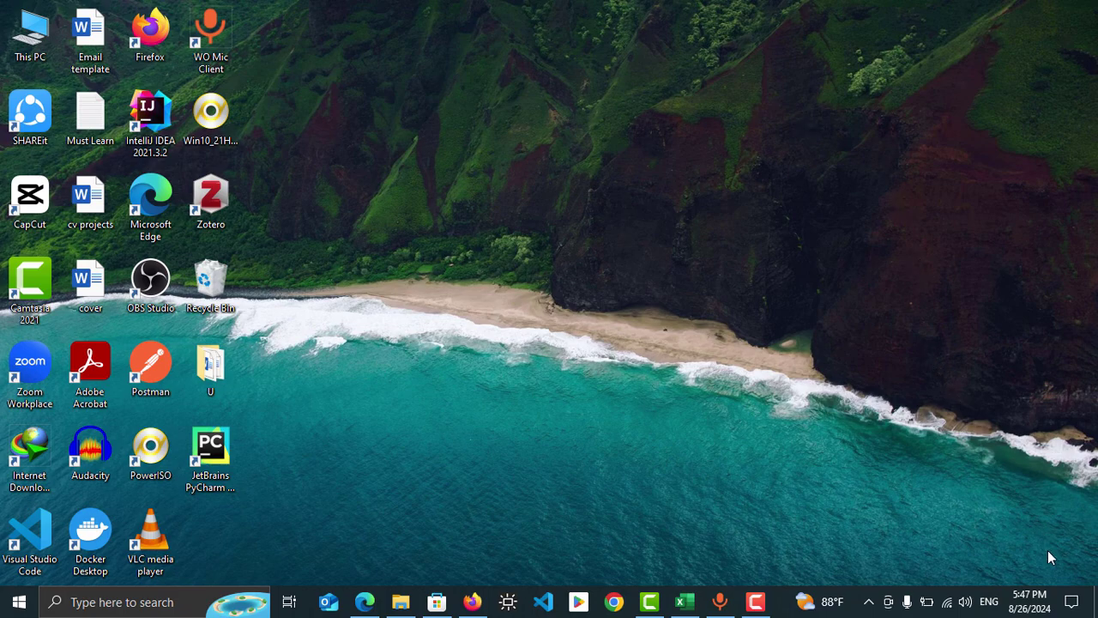
Lower the display brightness slightly below halfway from the Windows quick actions
click(1071, 603)
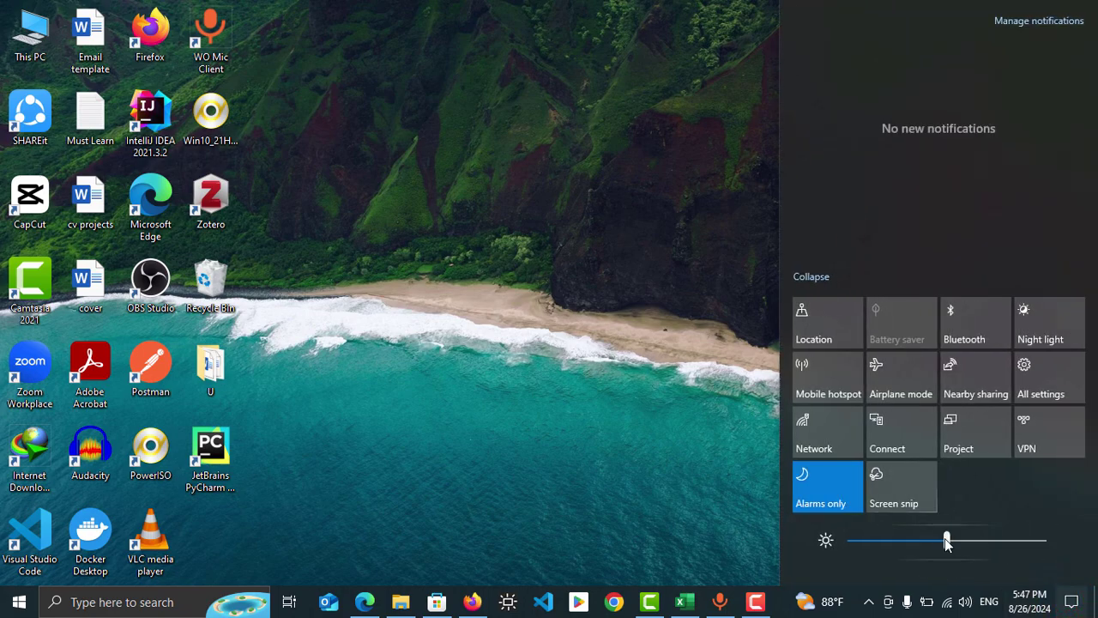
mouse_move(947, 542)
mouse_down()
mouse_move(912, 536)
mouse_move(951, 544)
mouse_move(917, 542)
mouse_move(937, 540)
mouse_up()
click(525, 396)
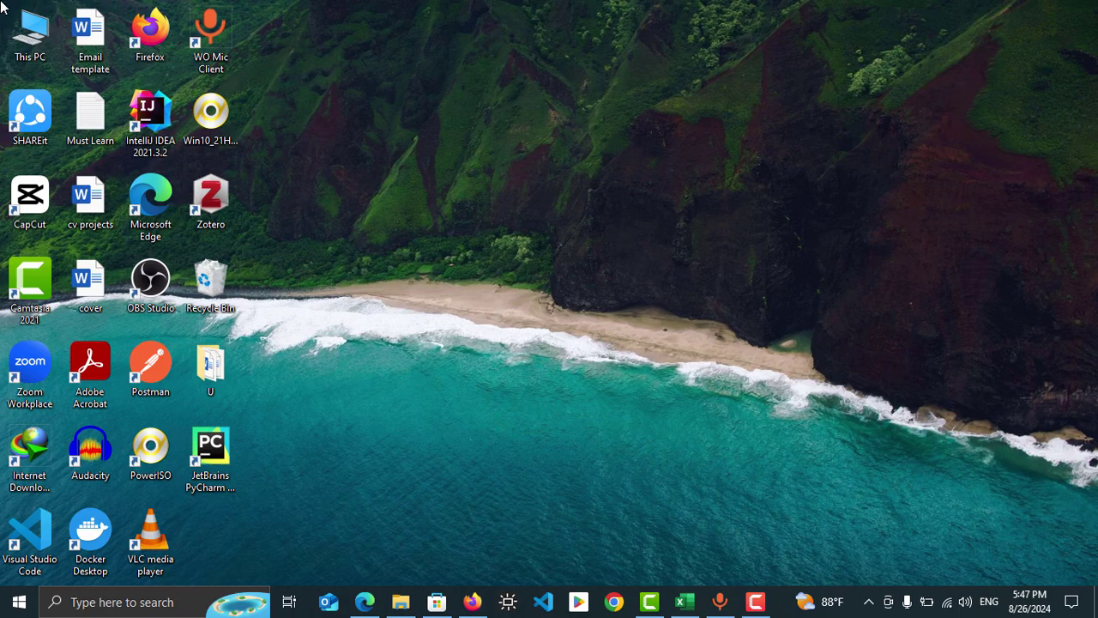
Open Device Manager within Computer Management for This PC and expand the display adapters
right_click(24, 43)
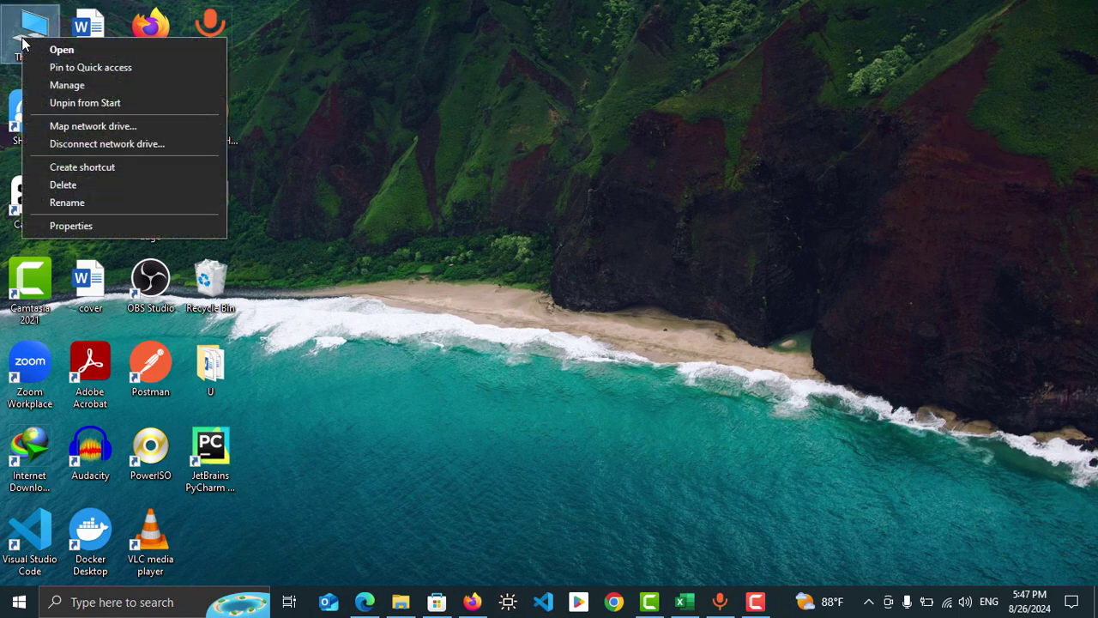
click(76, 85)
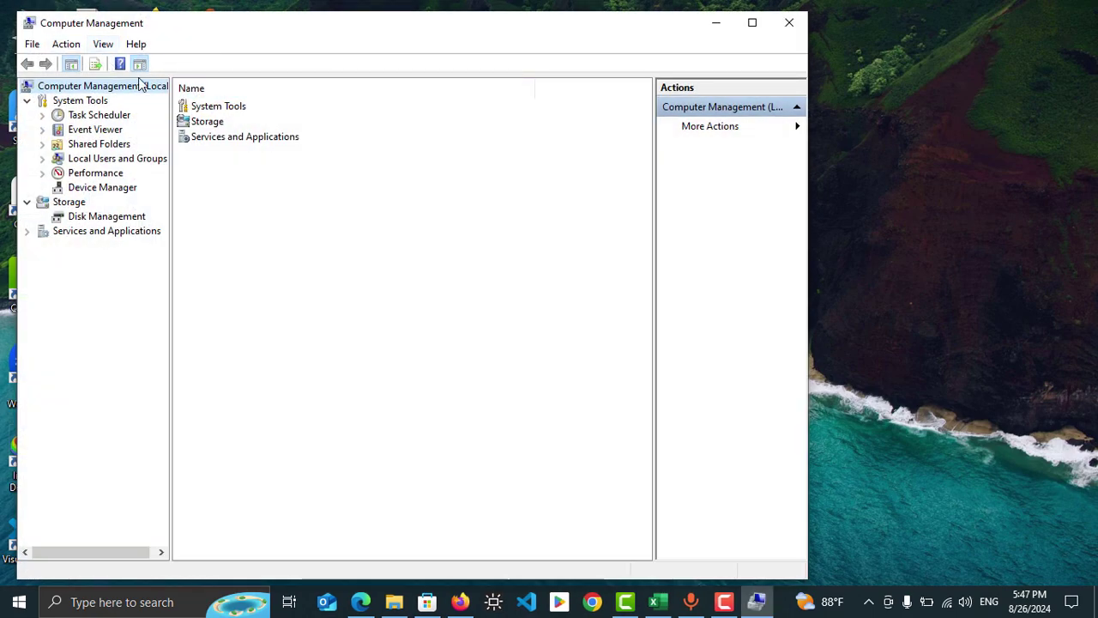
click(114, 189)
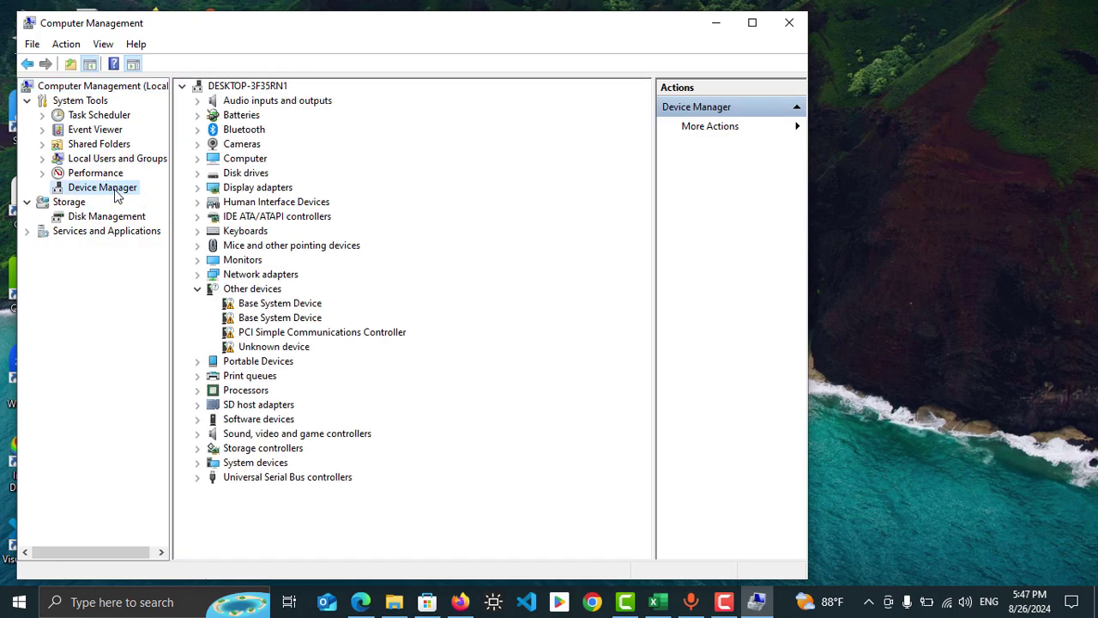
double_click(235, 188)
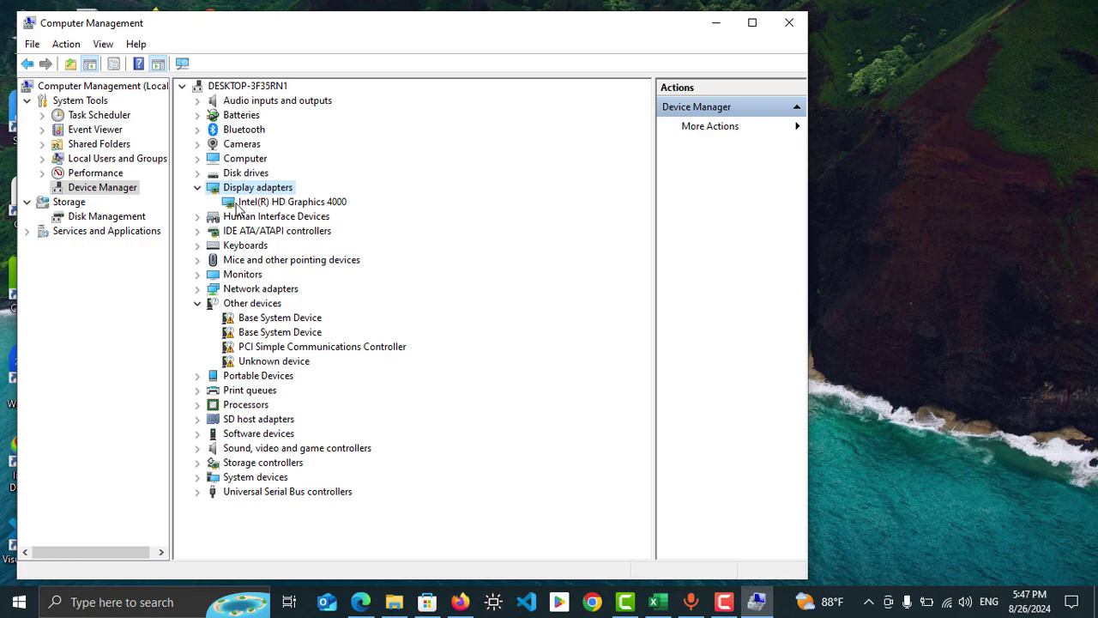
Run an automatic driver update search for the Intel(R) HD Graphics 4000 display adapter
right_click(276, 206)
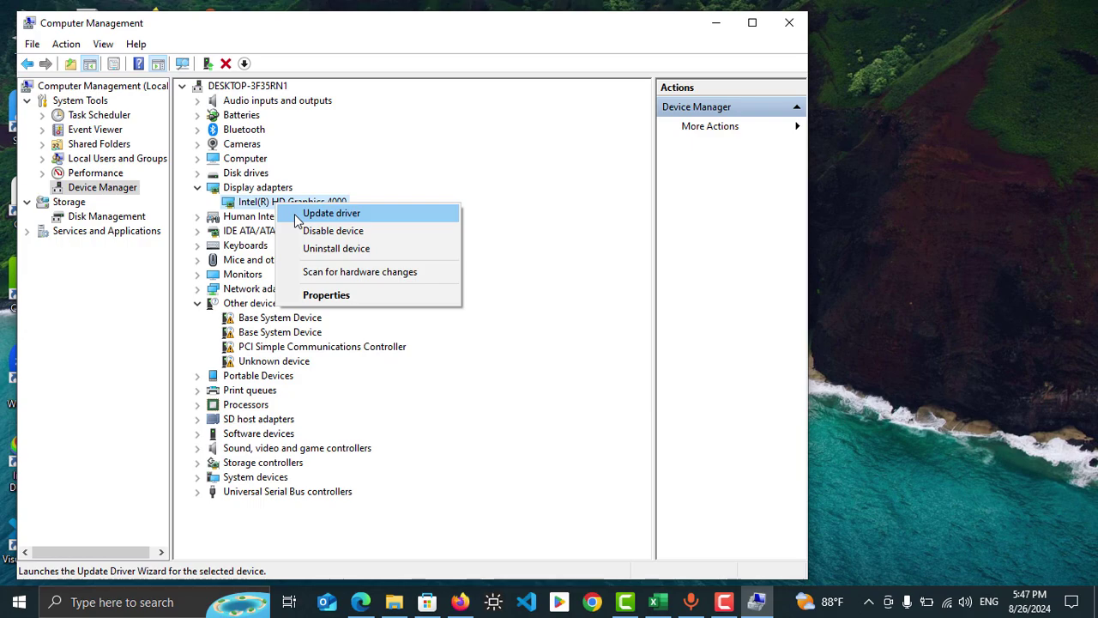
click(296, 219)
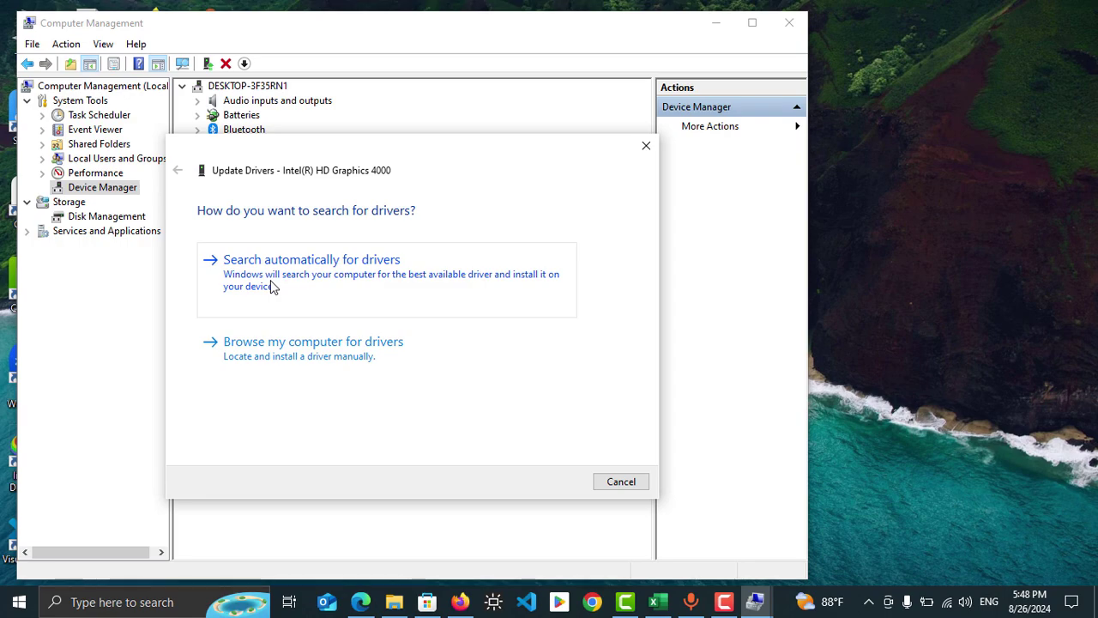
click(311, 273)
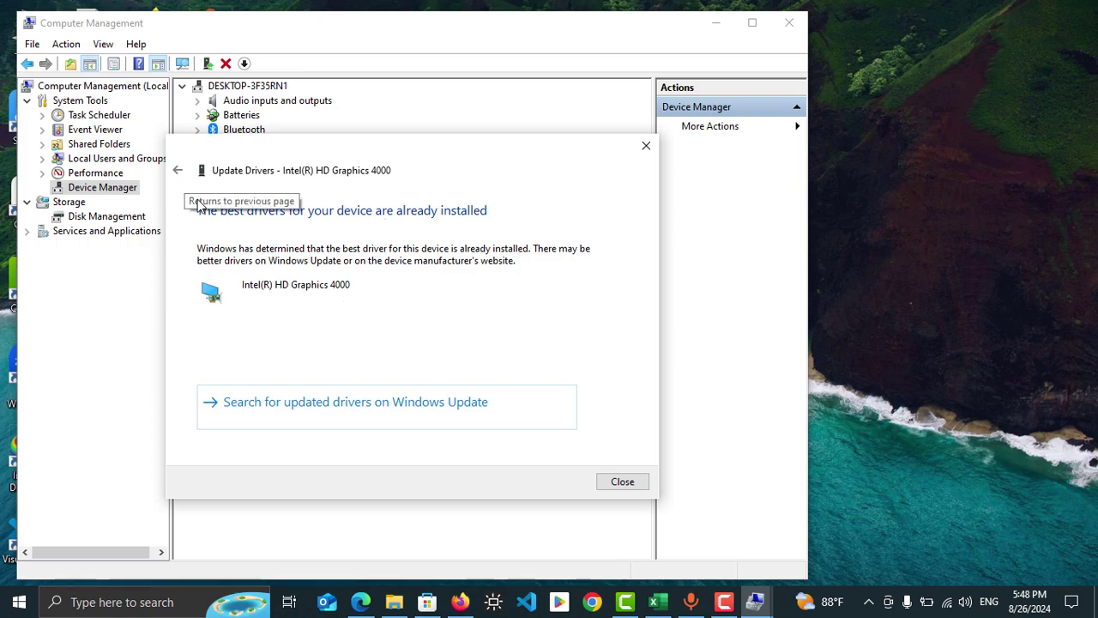
Try picking the Intel(R) HD Graphics 4000 driver manually from the drivers available on the computer, then cancel and close Computer Management
click(178, 170)
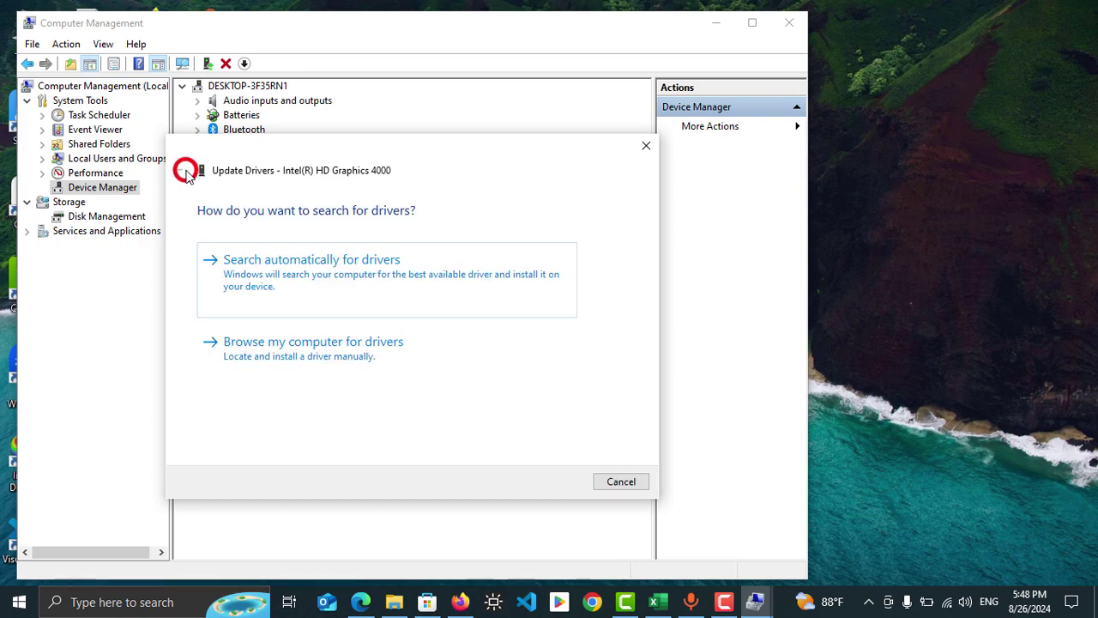
click(307, 358)
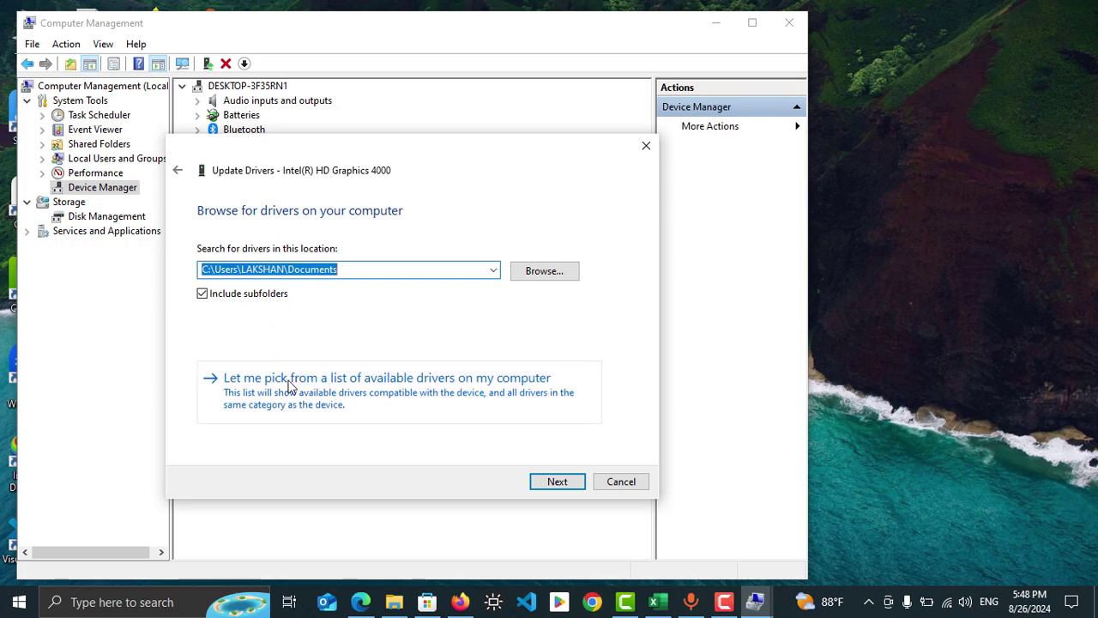
click(344, 387)
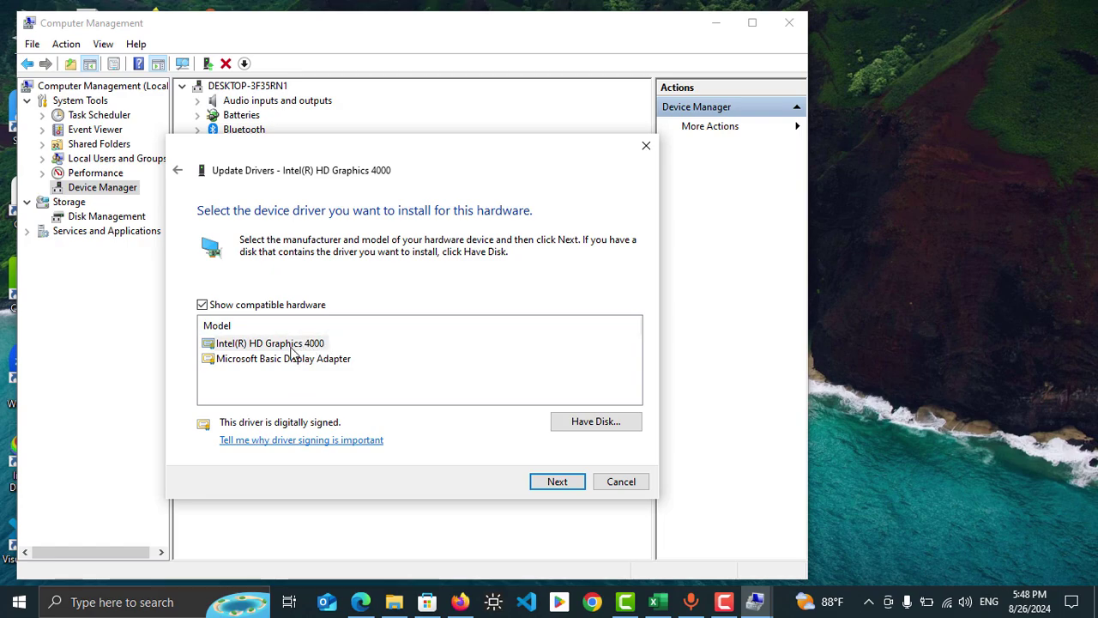
click(290, 346)
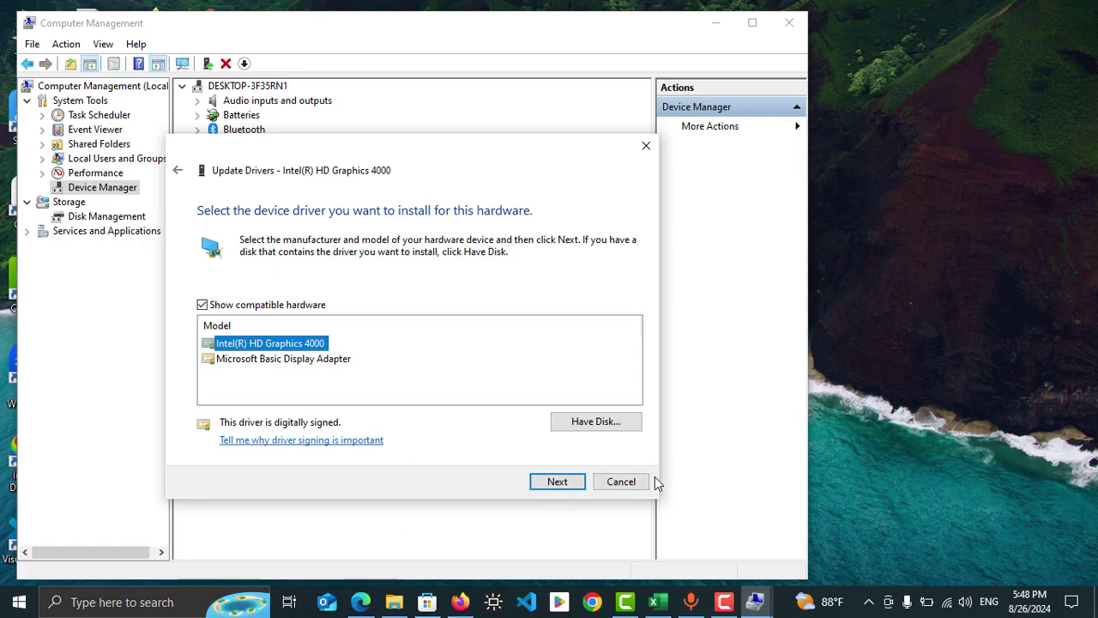
click(616, 484)
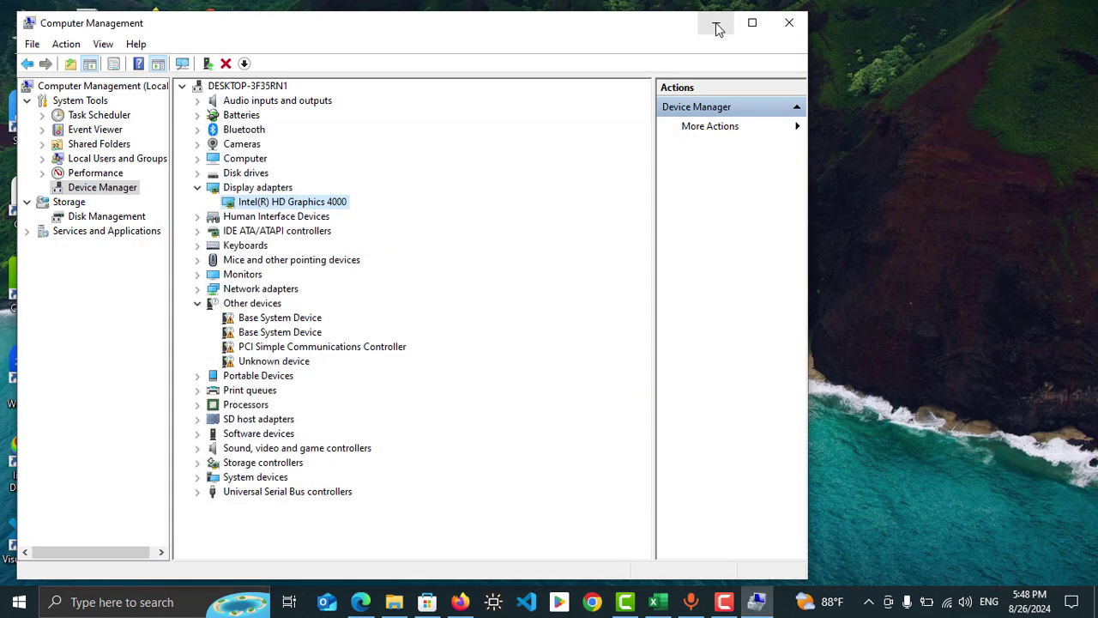
click(789, 24)
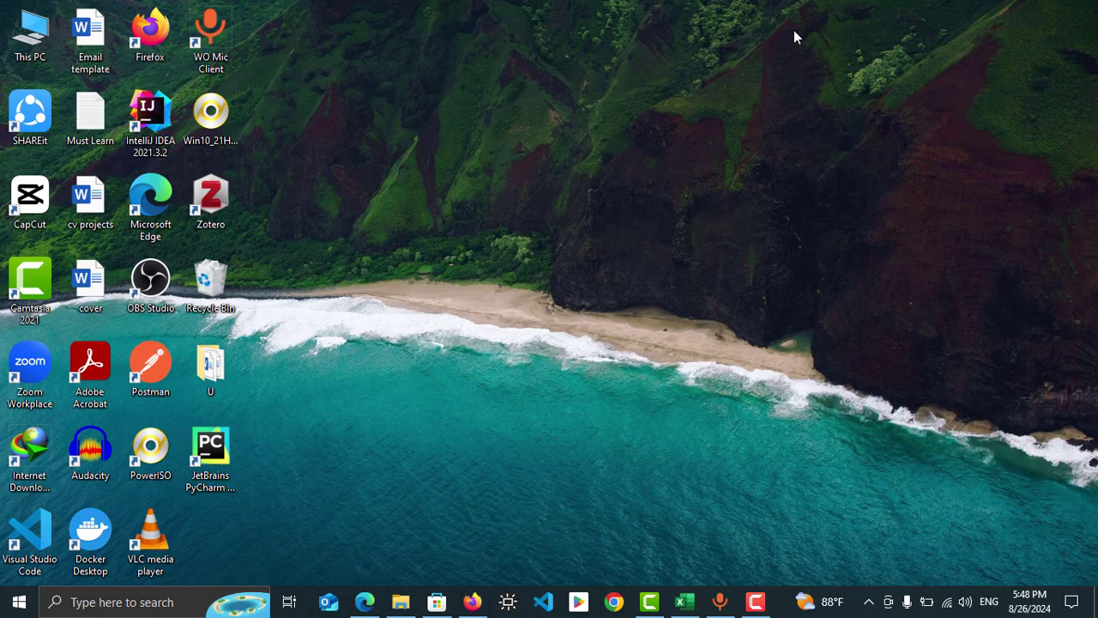
Check the display brightness level in the Windows quick actions
click(1071, 601)
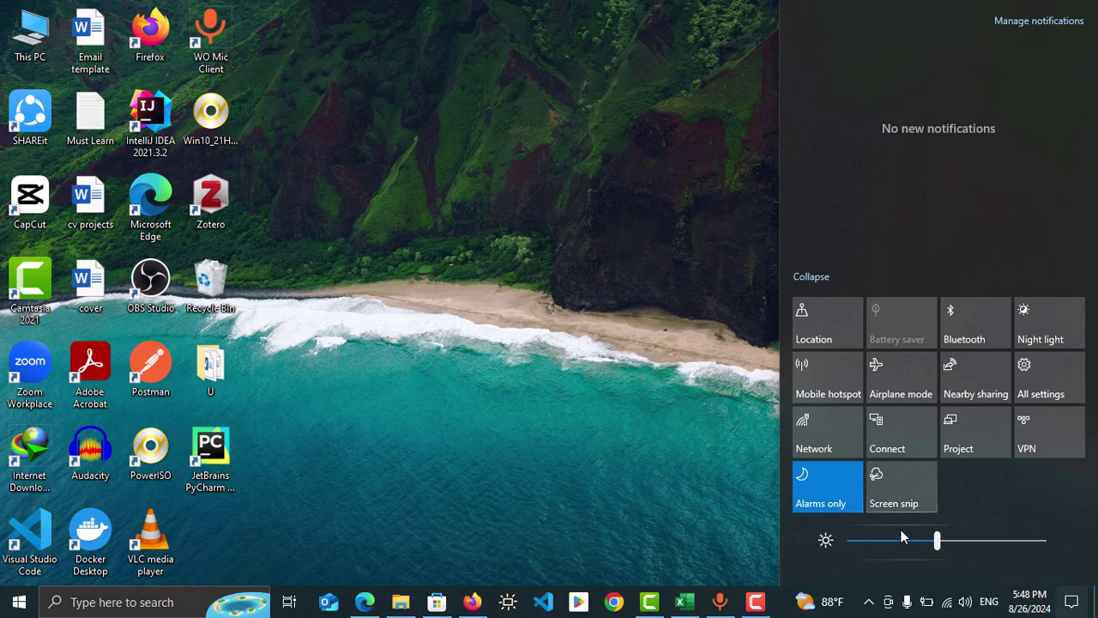
click(652, 397)
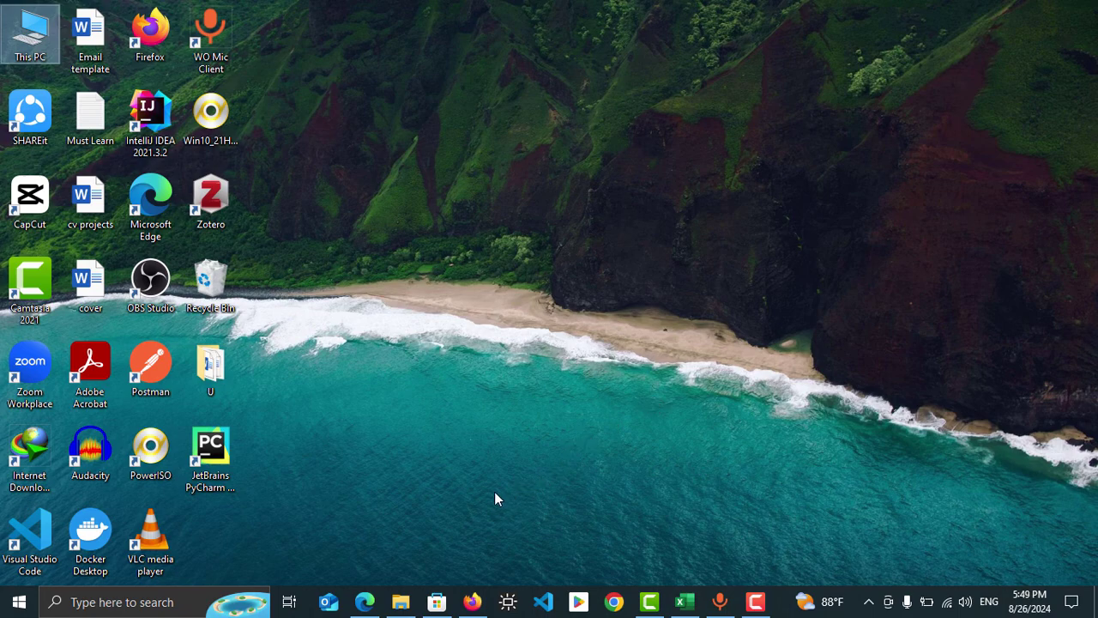
Search Microsoft Store for "monitorian" and open the Monitorian app's page
click(436, 601)
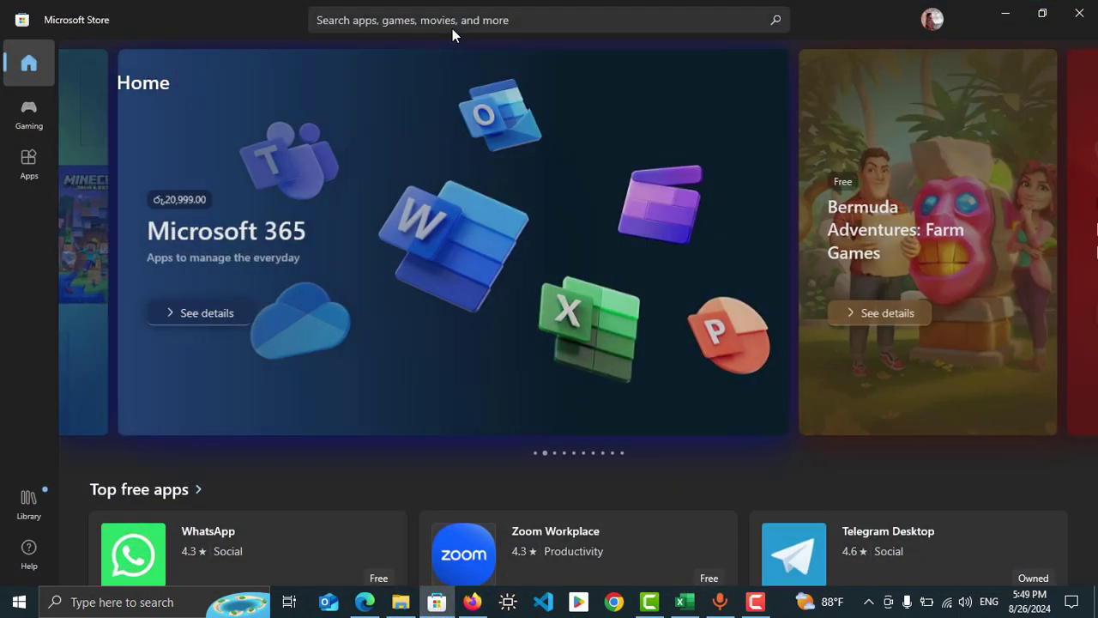
click(452, 21)
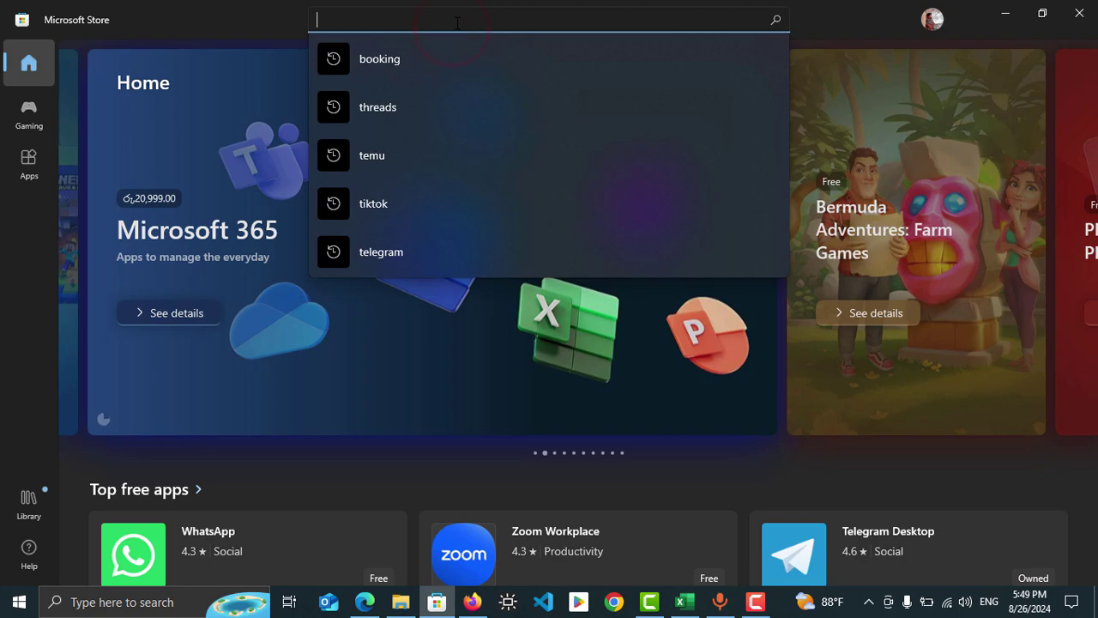
text(monit)
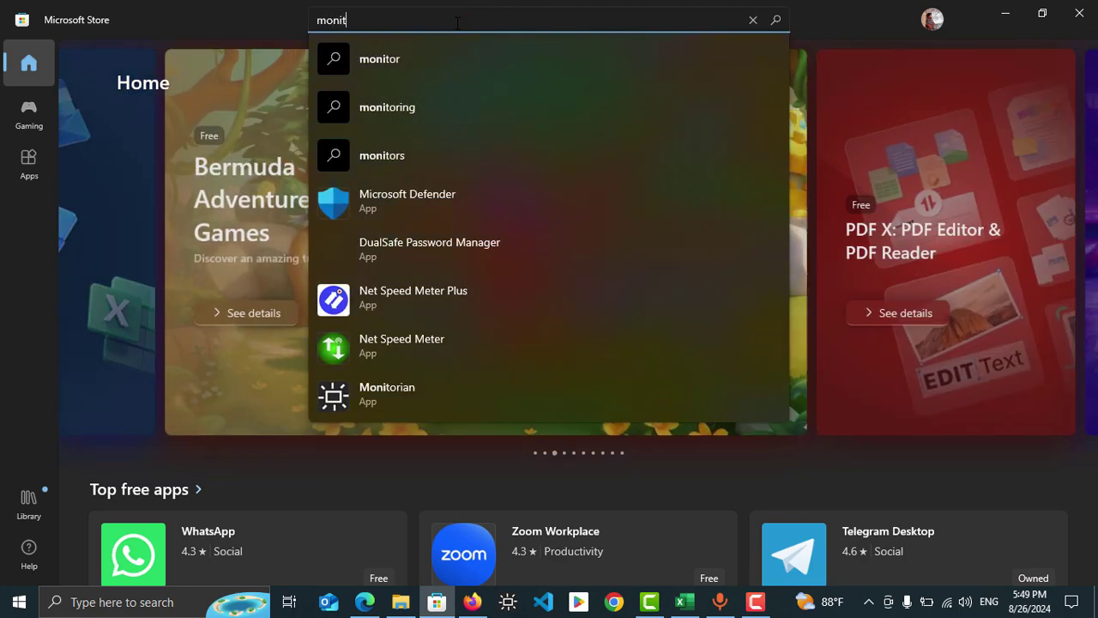
text(or)
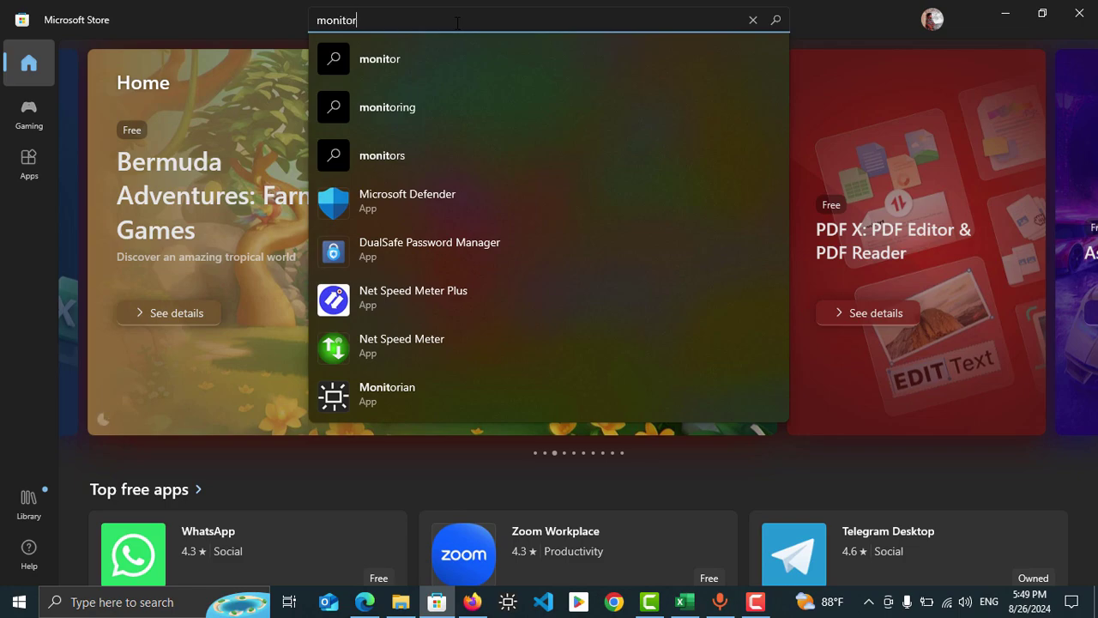
text(ian)
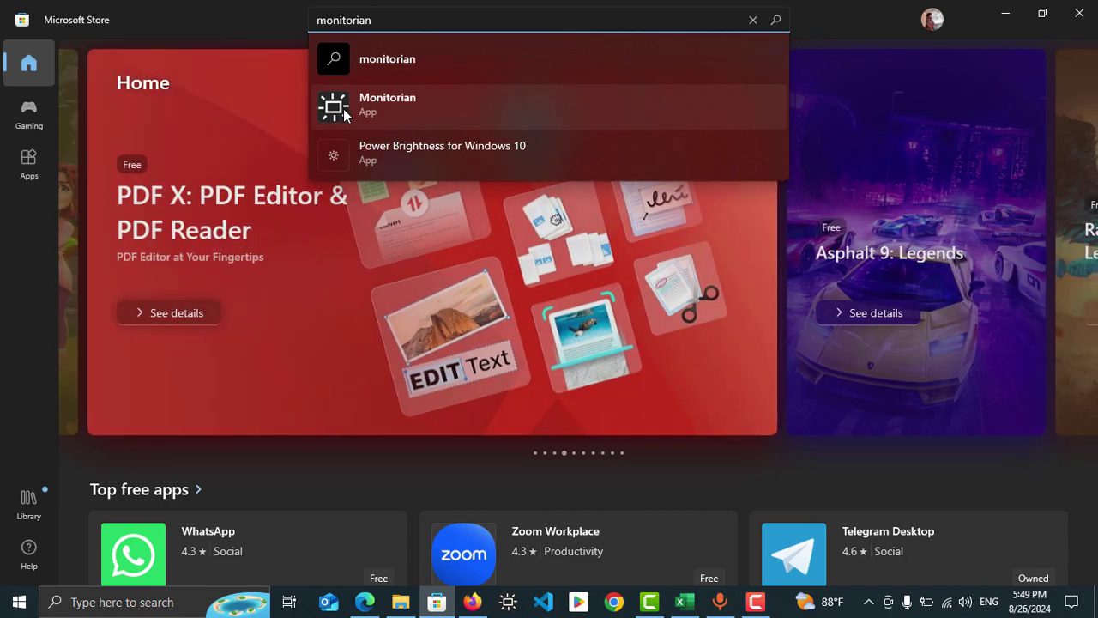
click(343, 105)
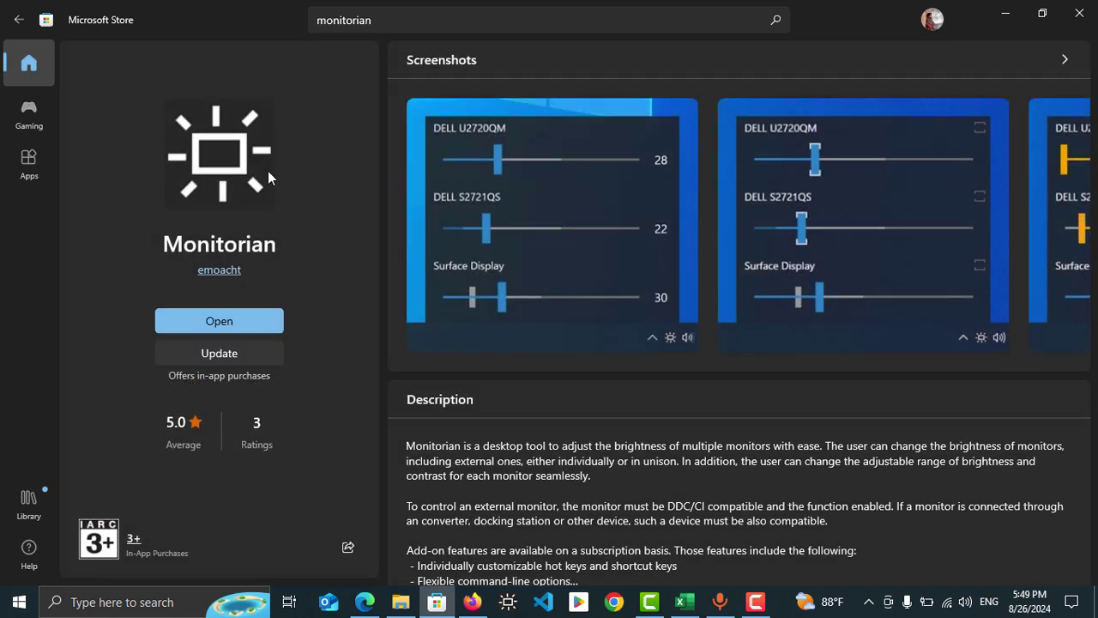
Launch Monitorian and try adjusting the SMB1940 monitor's brightness with its slider
click(228, 325)
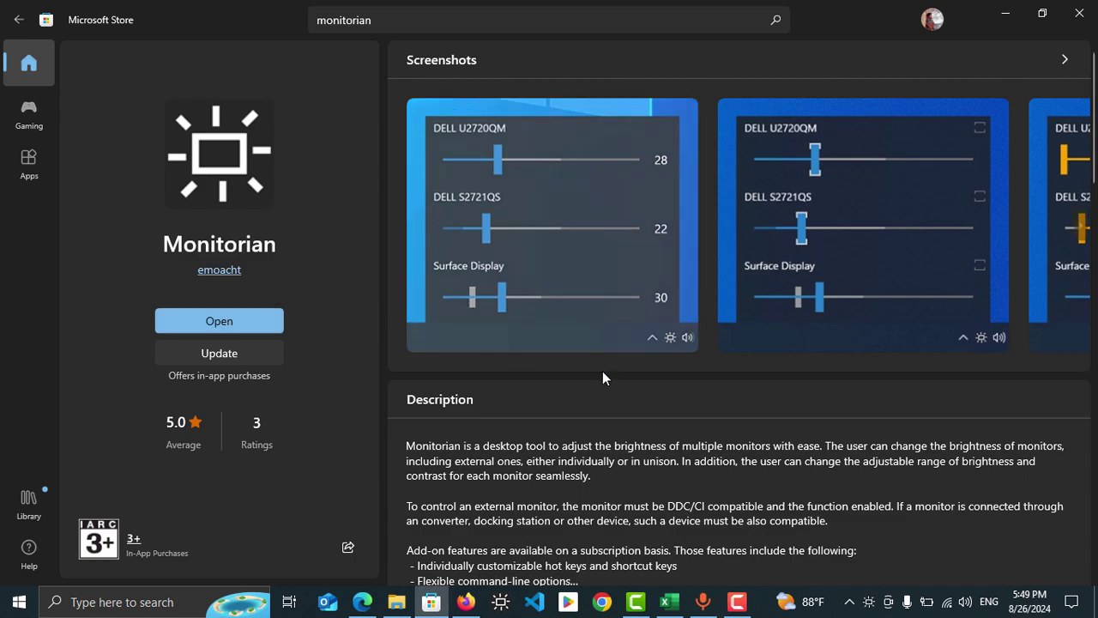
click(868, 603)
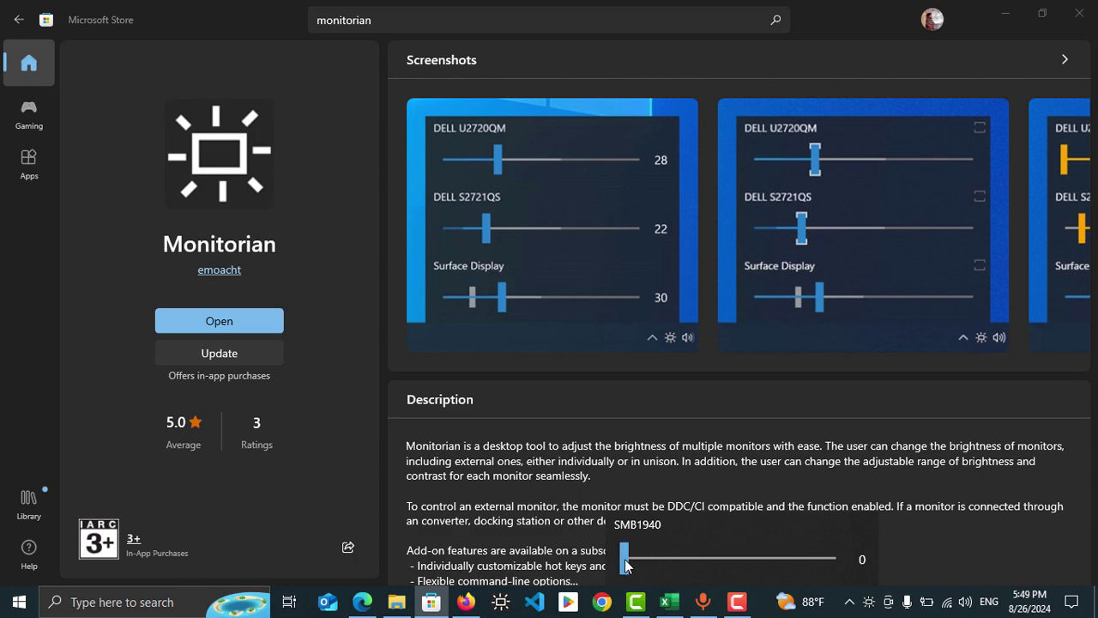
mouse_move(625, 564)
mouse_down()
mouse_move(699, 563)
mouse_move(626, 559)
mouse_up()
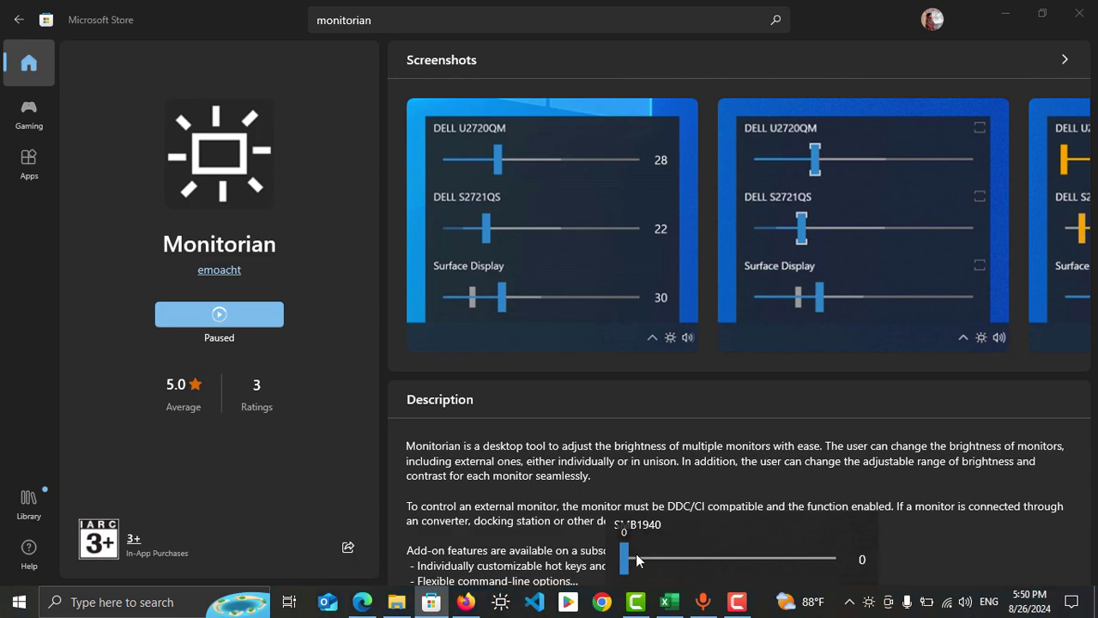
Adjust the display brightness in the Windows quick actions, then close Microsoft Store
click(1071, 602)
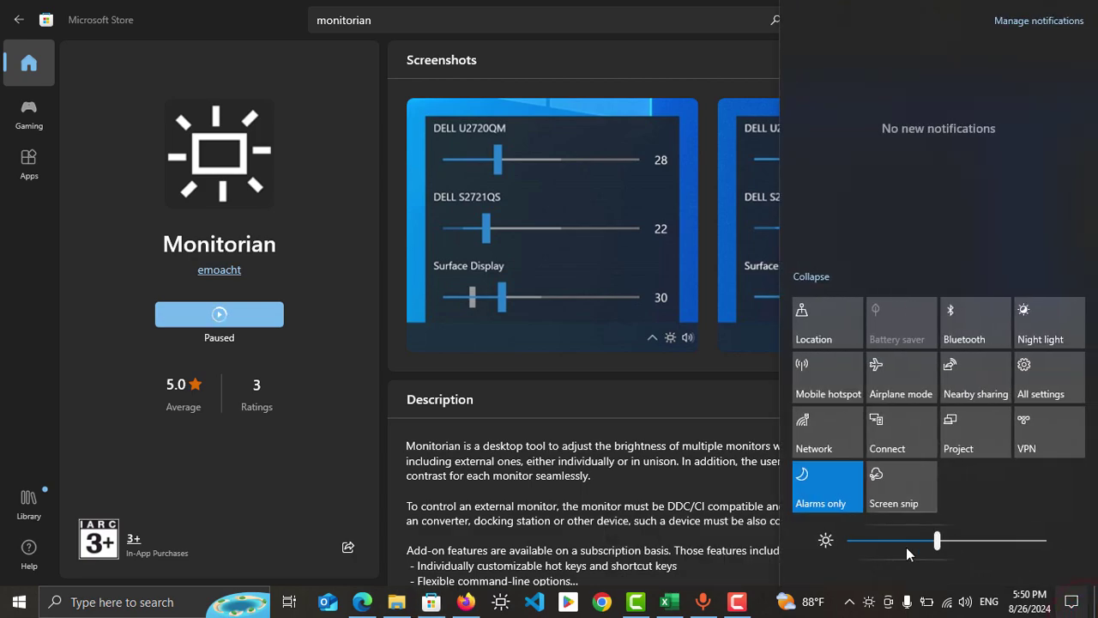
drag(908, 553, 974, 547)
click(347, 459)
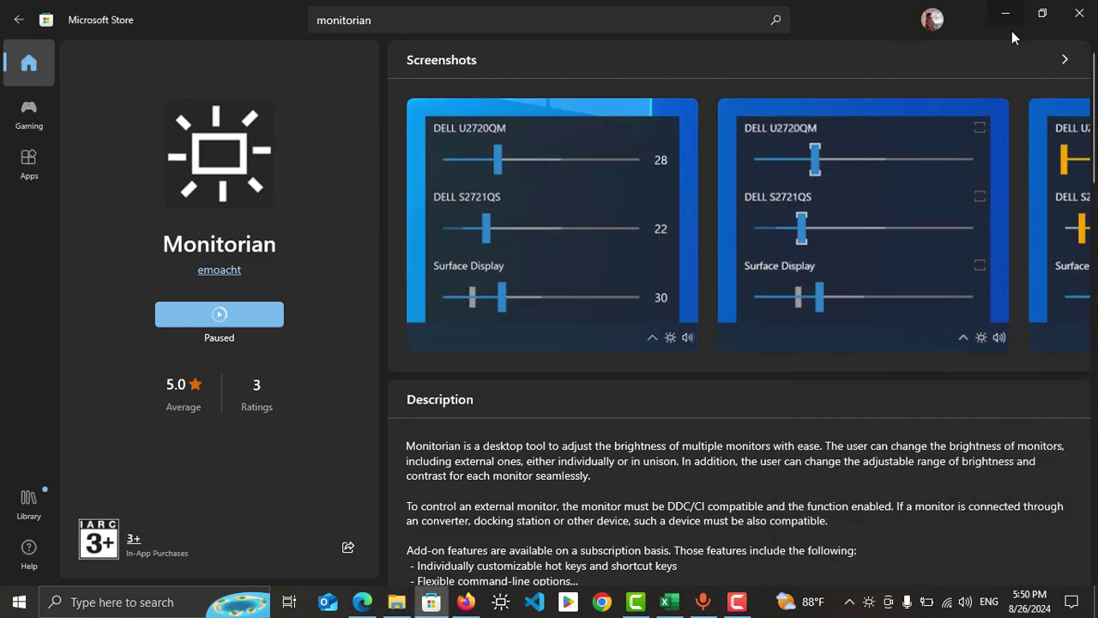
click(1079, 17)
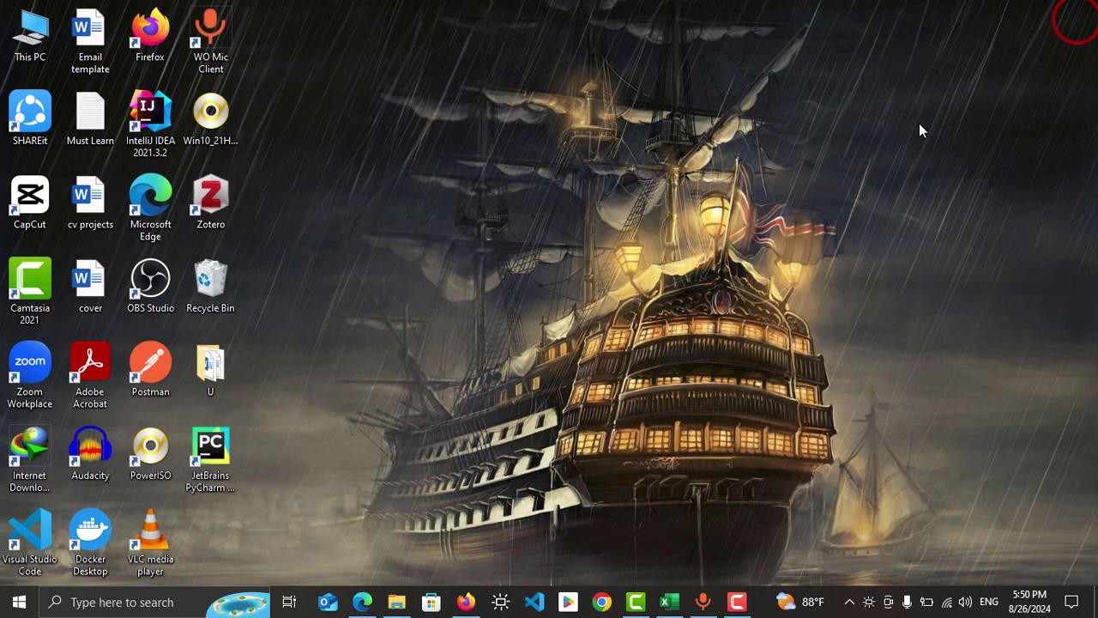